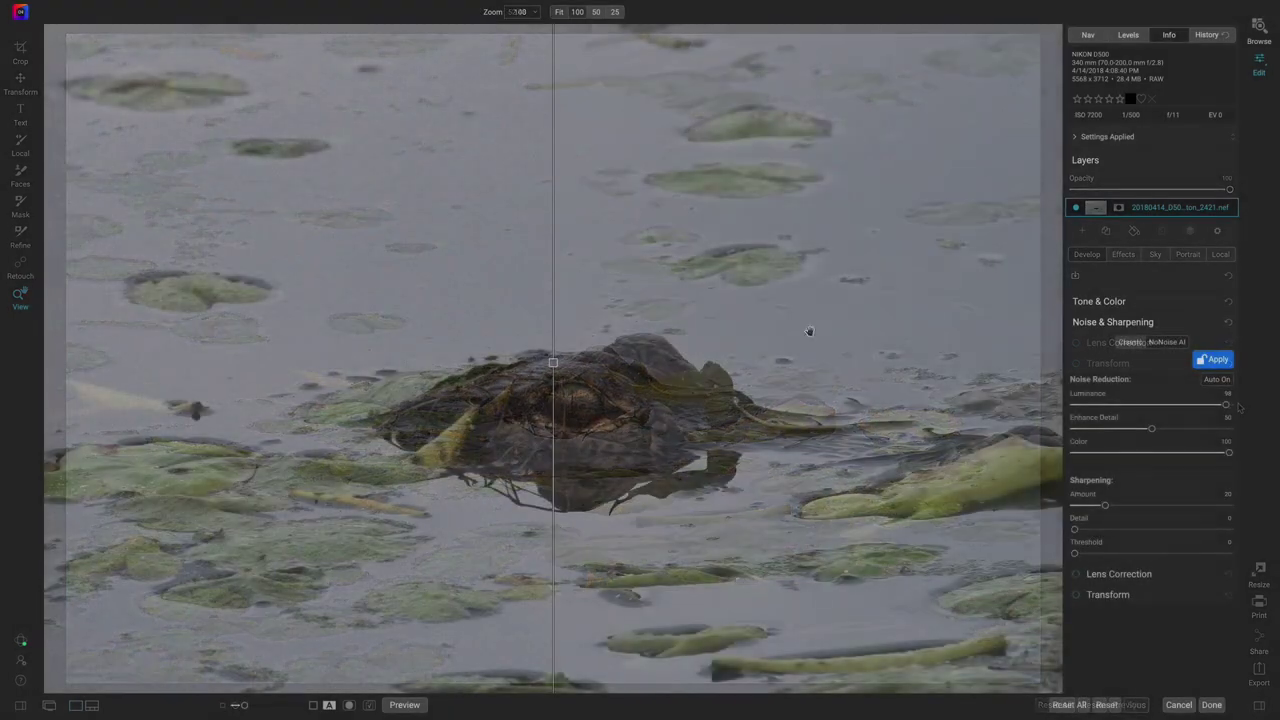
# Drag the before/after divider left so the NoNoise AI result covers most of the alligator photo
pyautogui.moveTo(553, 418); pyautogui.dragTo(58, 437)
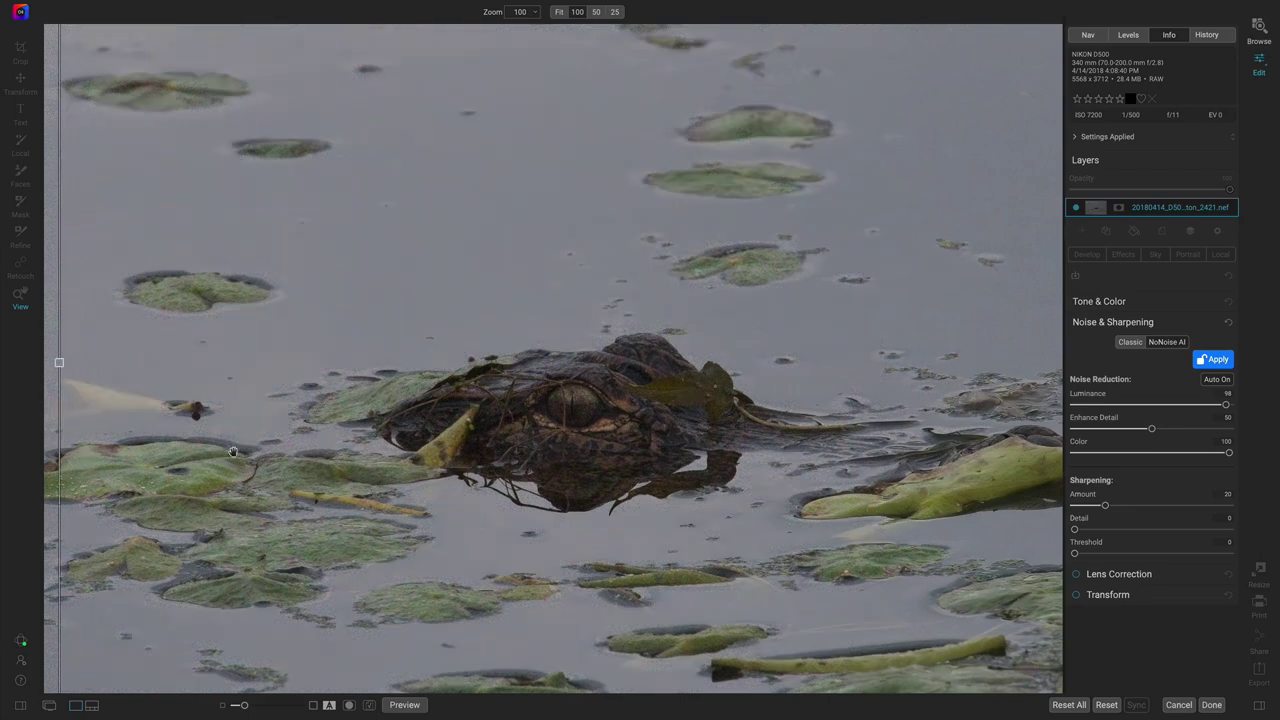
# Commit the NoNoise AI denoising, apply AI Auto tone, and brush-lighten the alligator's eye
pyautogui.click(1213, 359)
pyautogui.click(1211, 366)
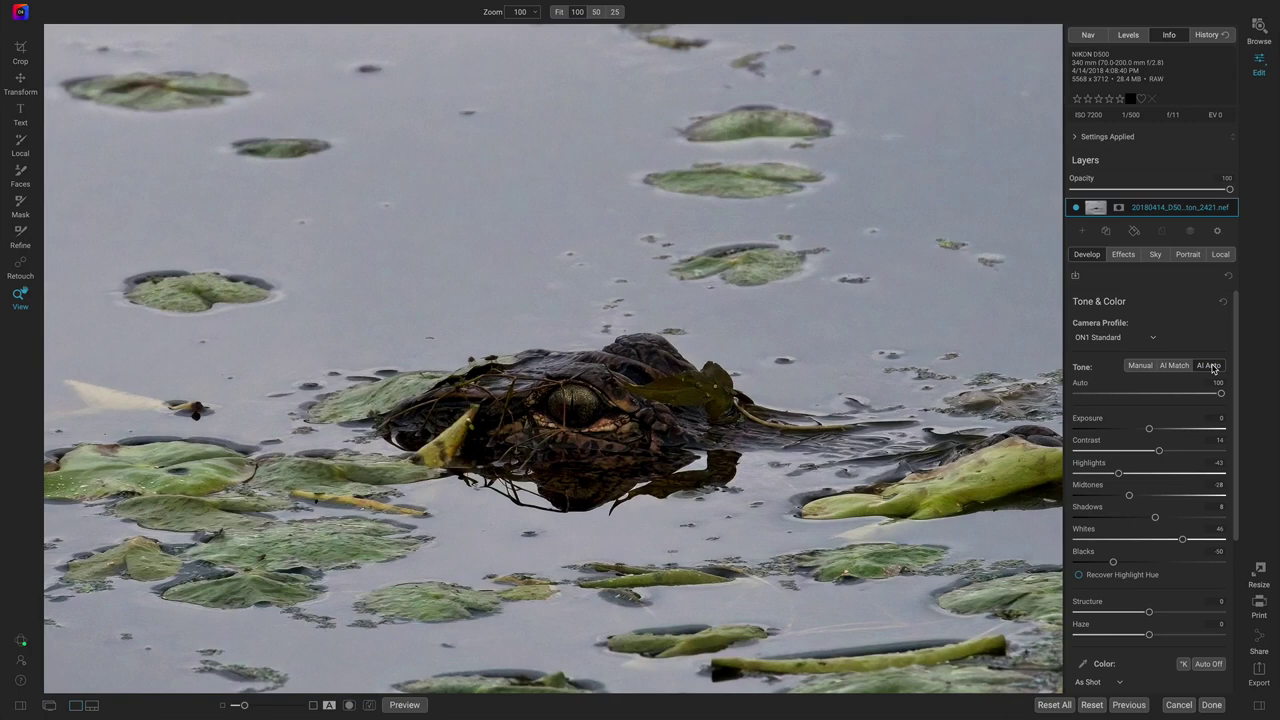
pyautogui.click(1221, 254)
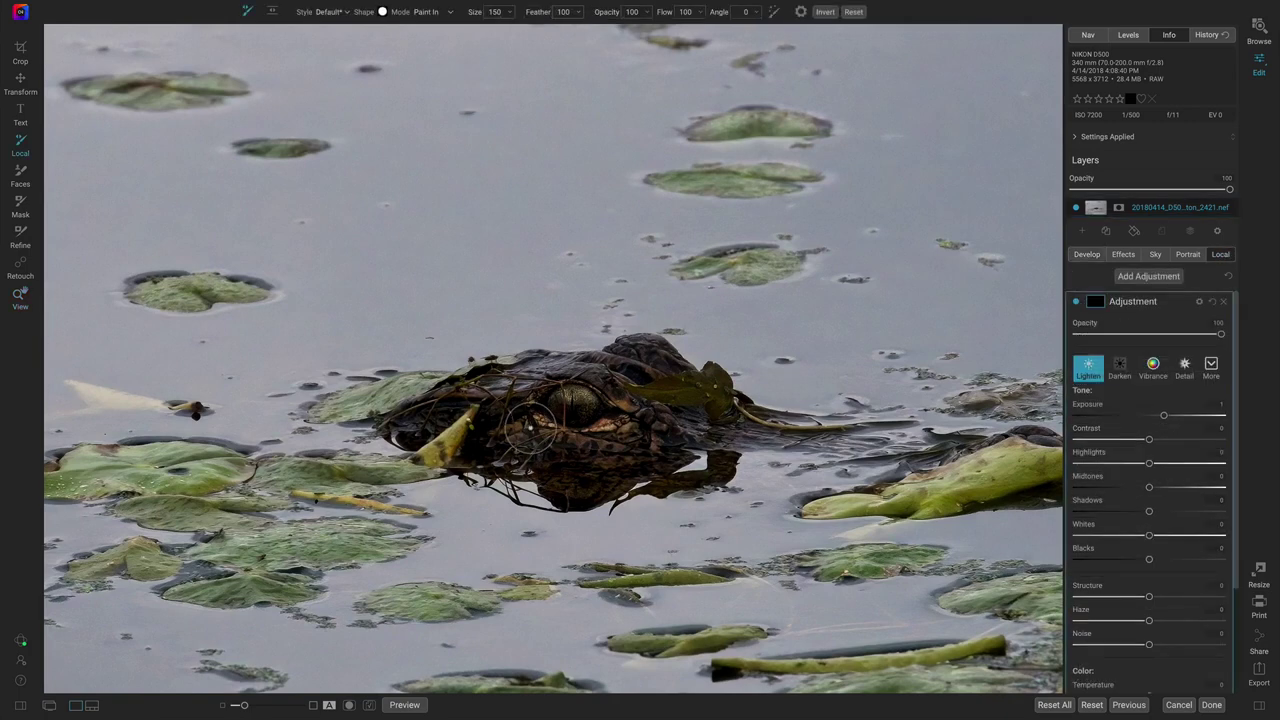
pyautogui.moveTo(530, 418)
pyautogui.mouseDown()
pyautogui.moveTo(570, 405)
pyautogui.moveTo(600, 420)
pyautogui.moveTo(565, 430)
pyautogui.mouseUp()
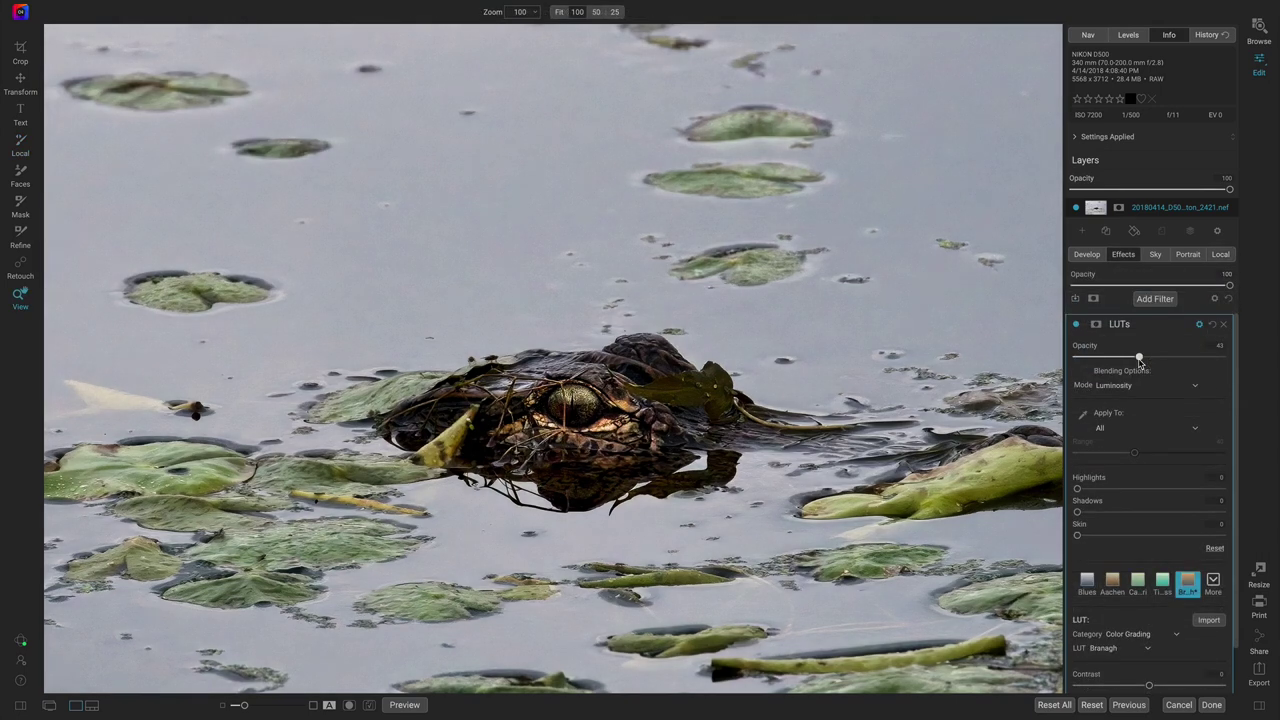
# Select all filmstrip photos and sync the alligator's Develop settings to them
pyautogui.hotkey('ctrl', 'shift', 'f')
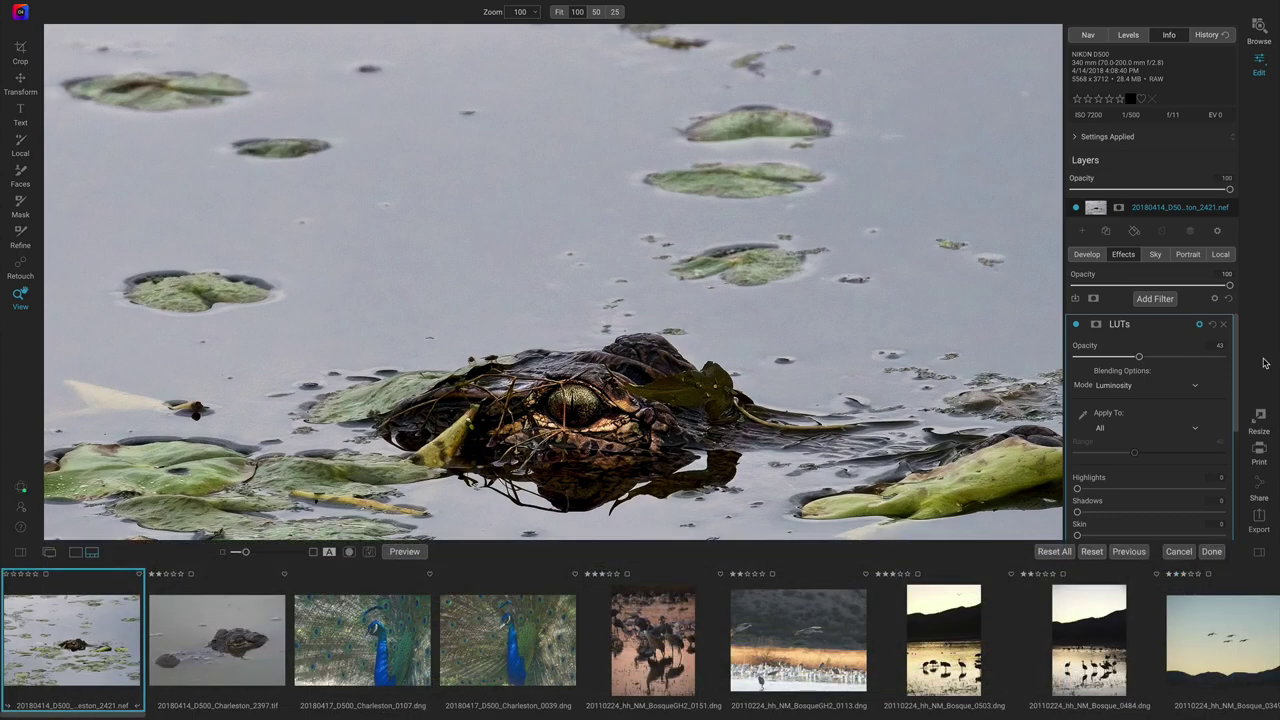
pyautogui.hotkey('ctrl', 'a')
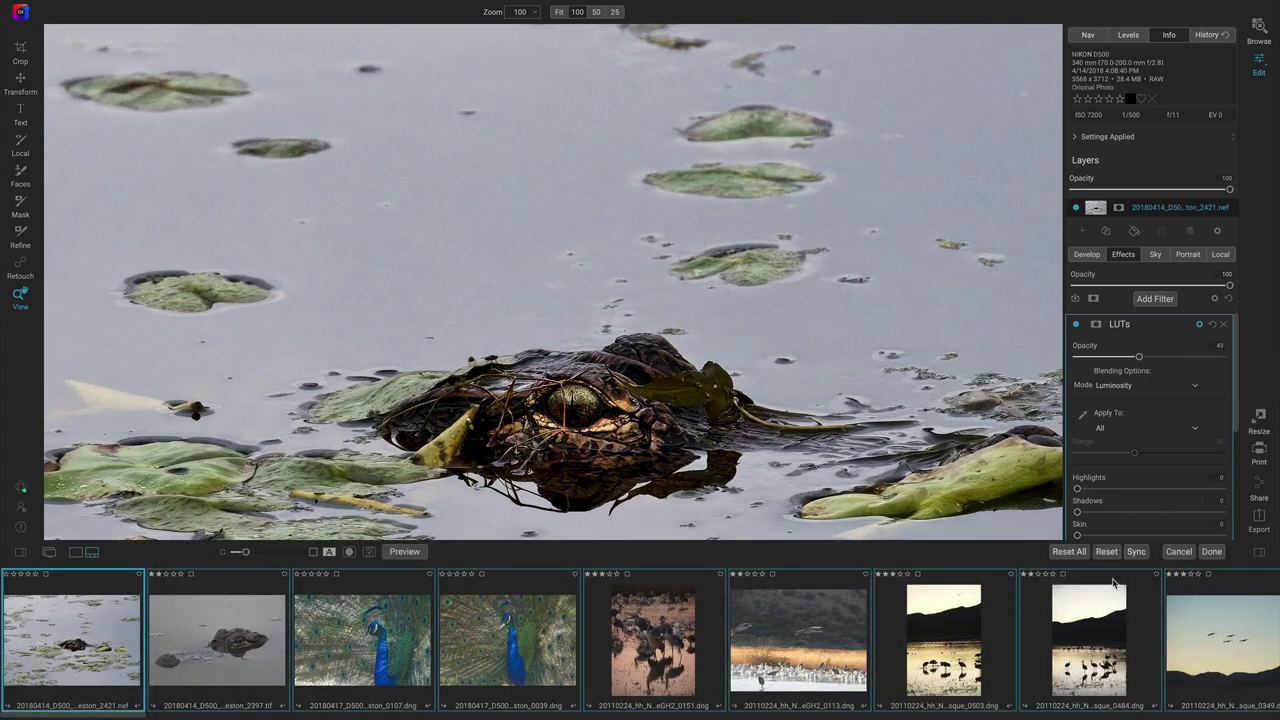
pyautogui.click(1136, 551)
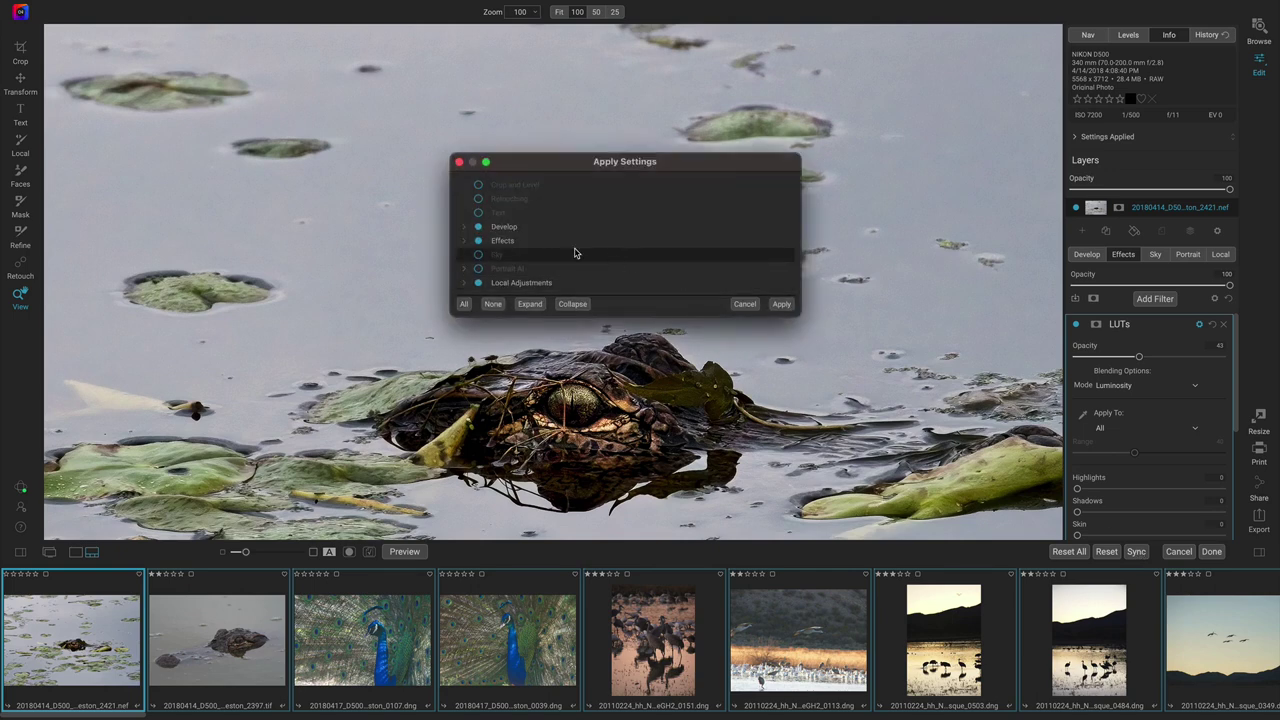
pyautogui.click(464, 227)
pyautogui.press('Return')
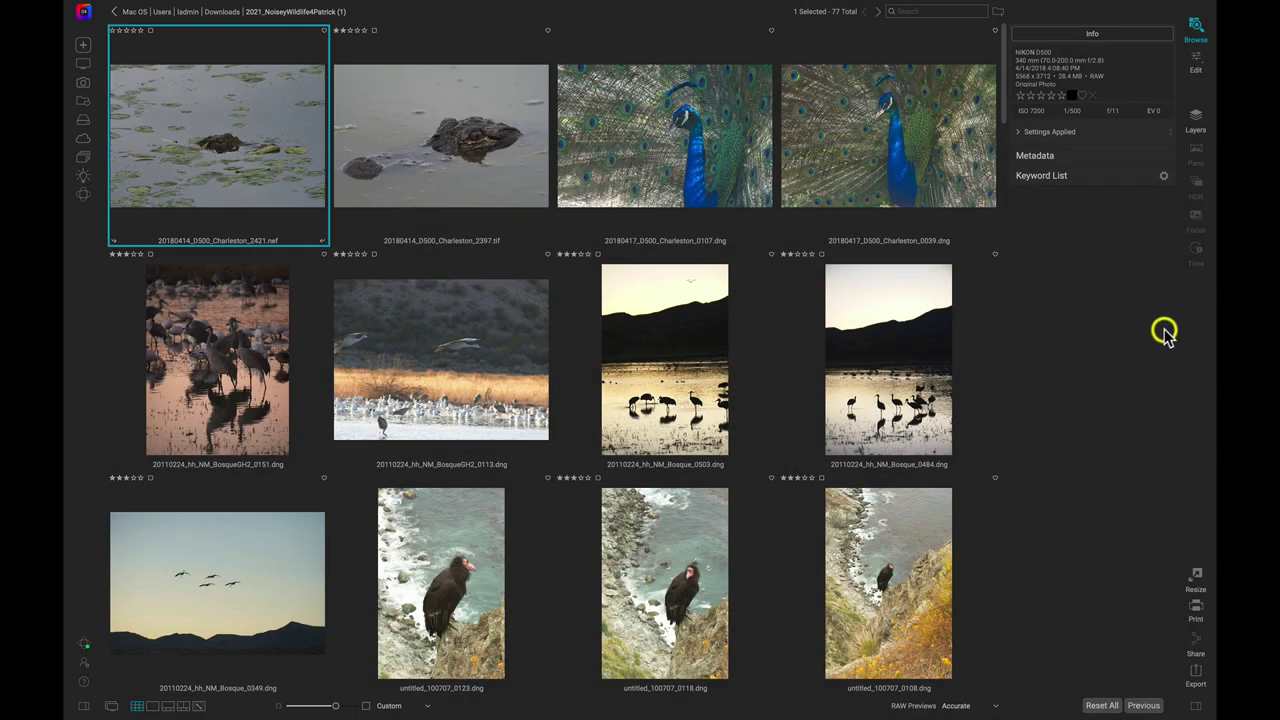
# Open the alligator photo and set Noise & Sharpening to NoNoise AI (Luminance 98, Color 100, Sharpening 20)
pyautogui.click(1195, 62)
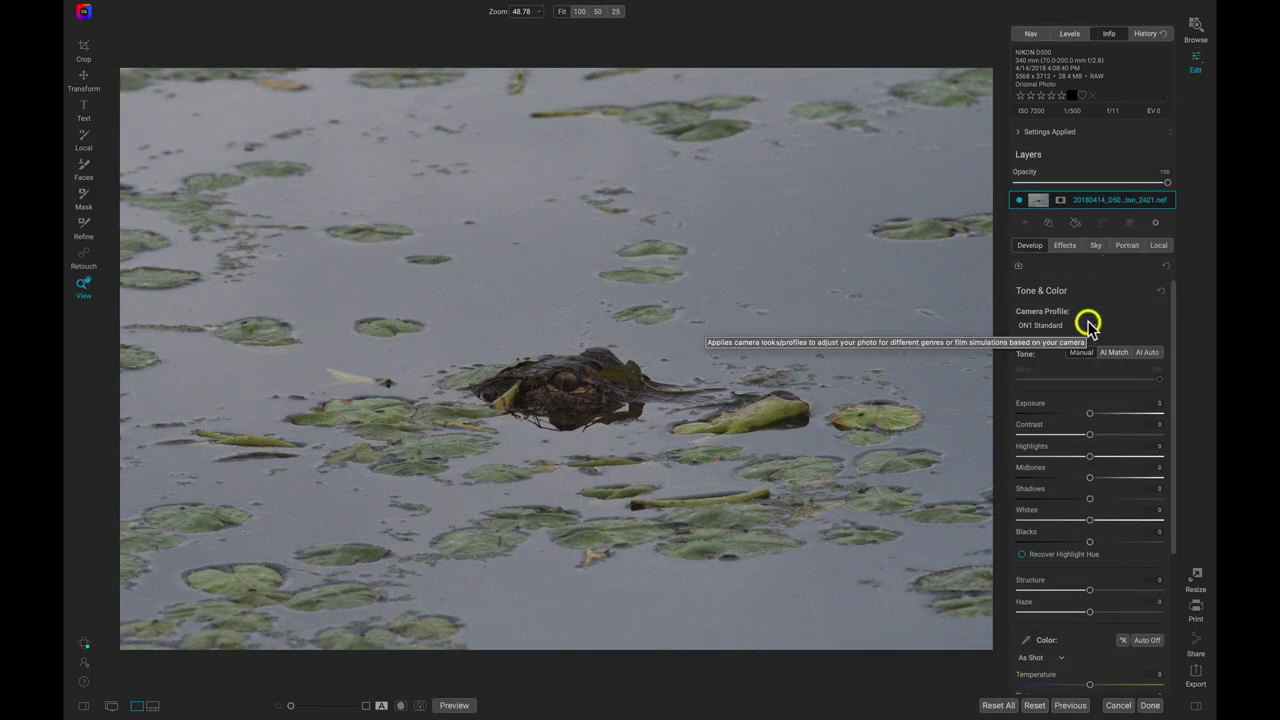
pyautogui.scroll(-2, 1088, 325)
pyautogui.scroll(-3, 1088, 325)
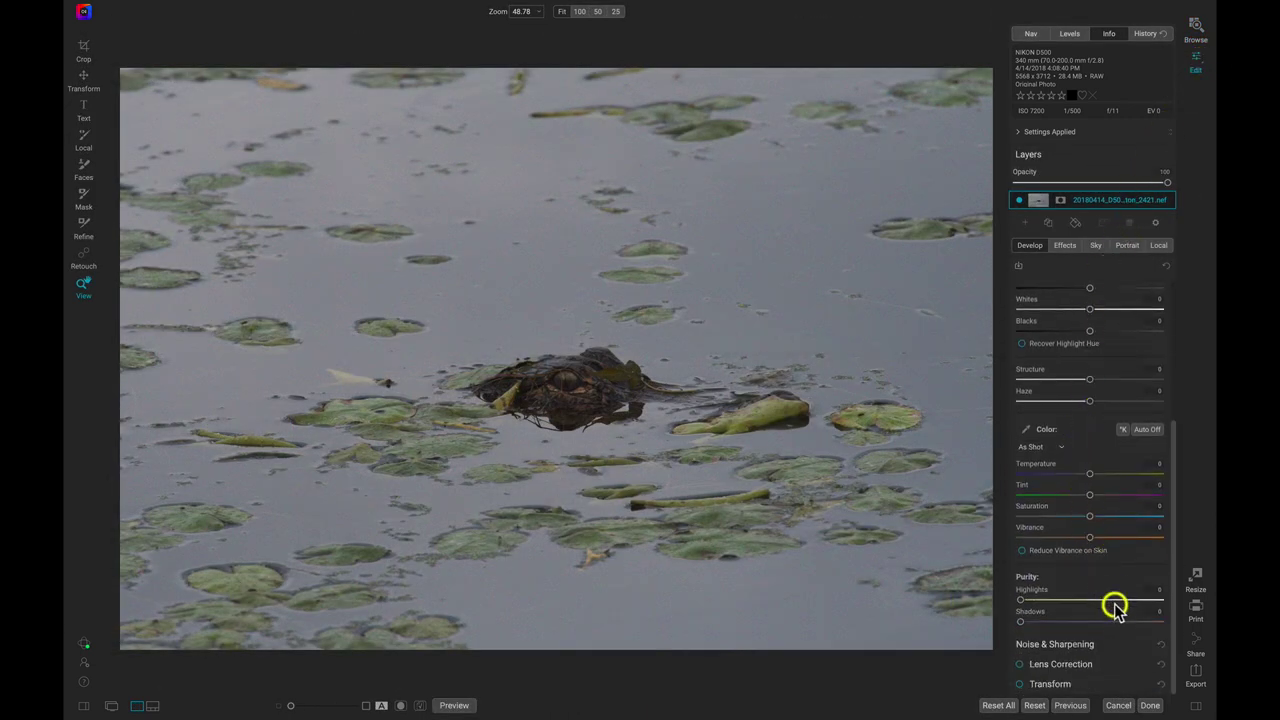
pyautogui.click(1124, 645)
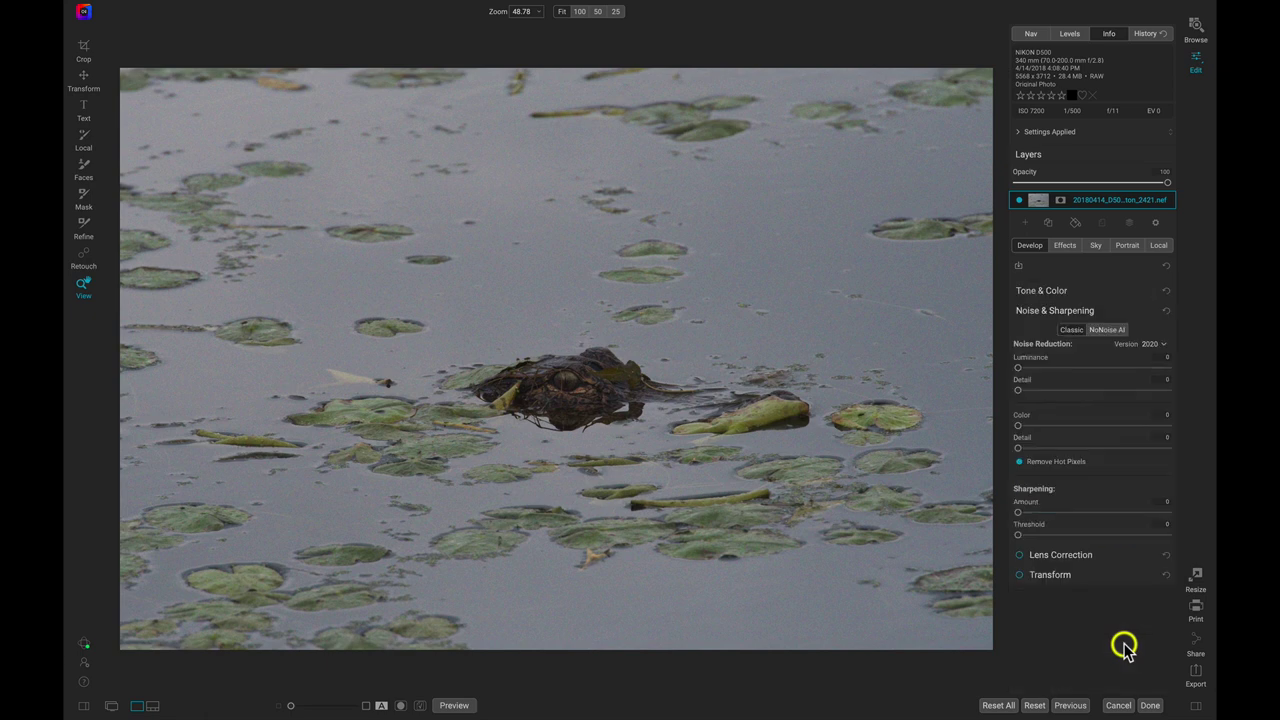
pyautogui.click(1110, 330)
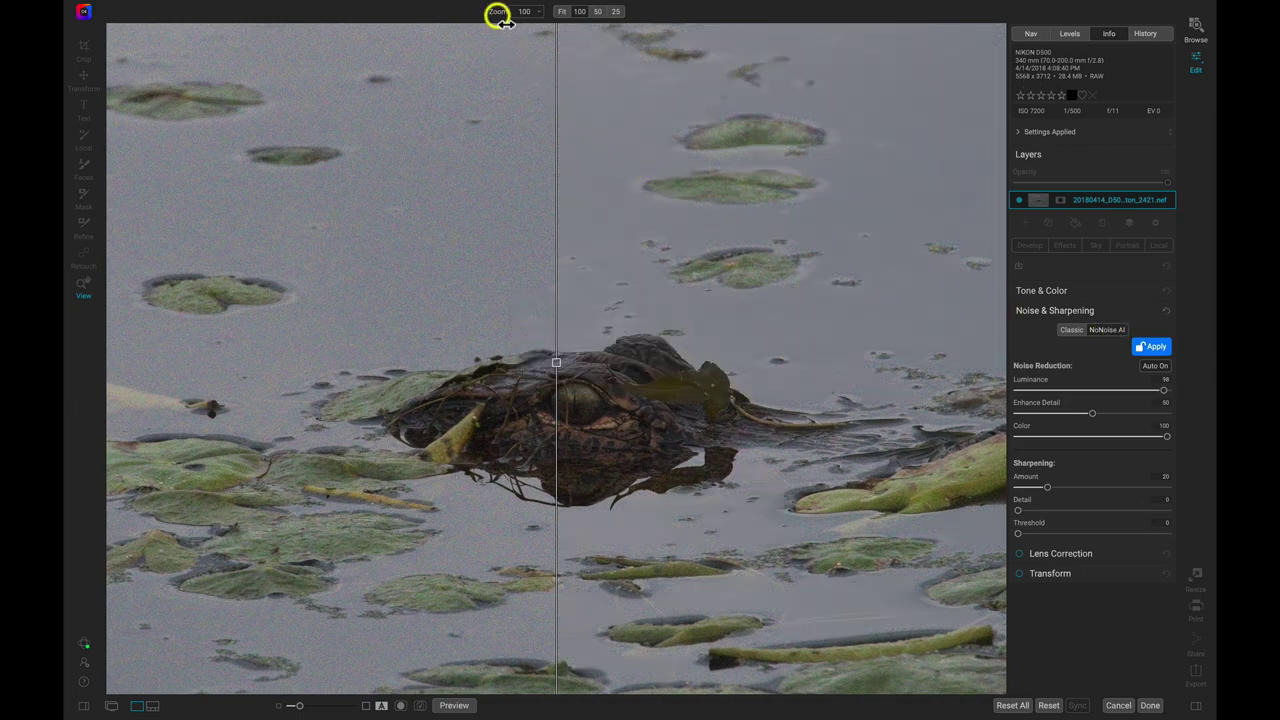
# Zoom to 150% and drag the split divider to compare noisy and denoised areas
pyautogui.moveTo(505, 22); pyautogui.dragTo(512, 22)
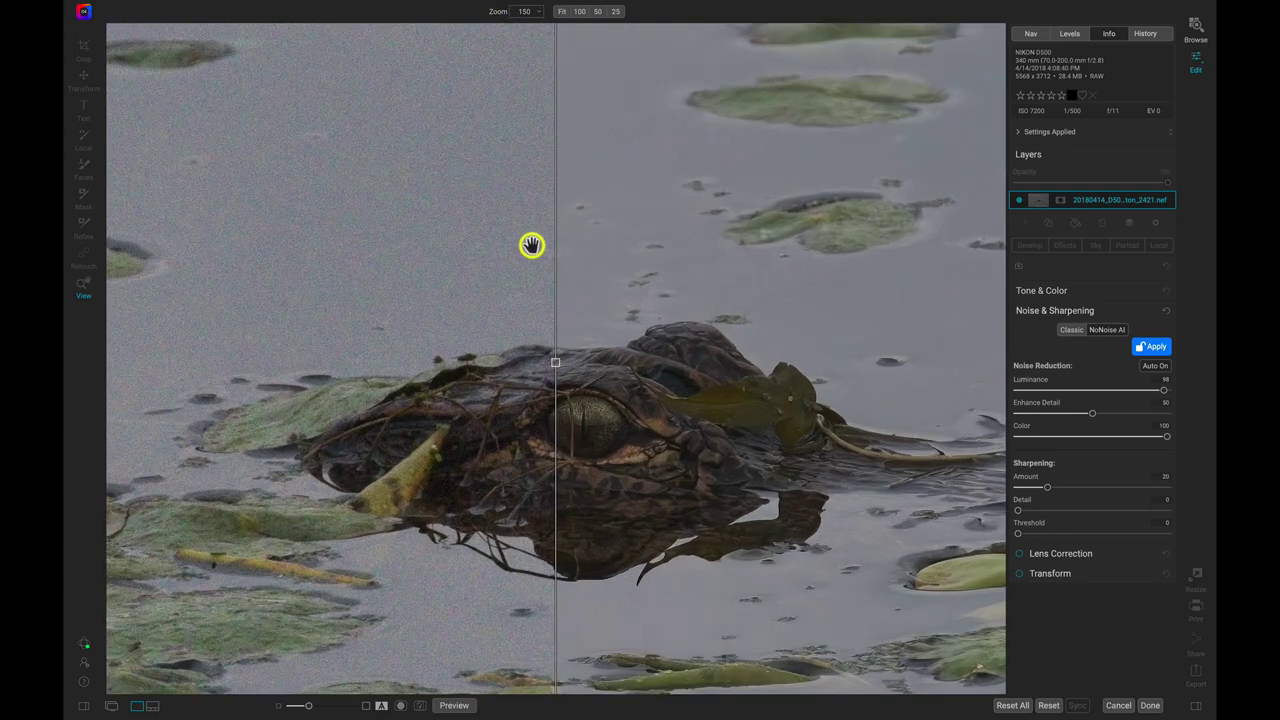
pyautogui.moveTo(557, 362); pyautogui.dragTo(108, 190)
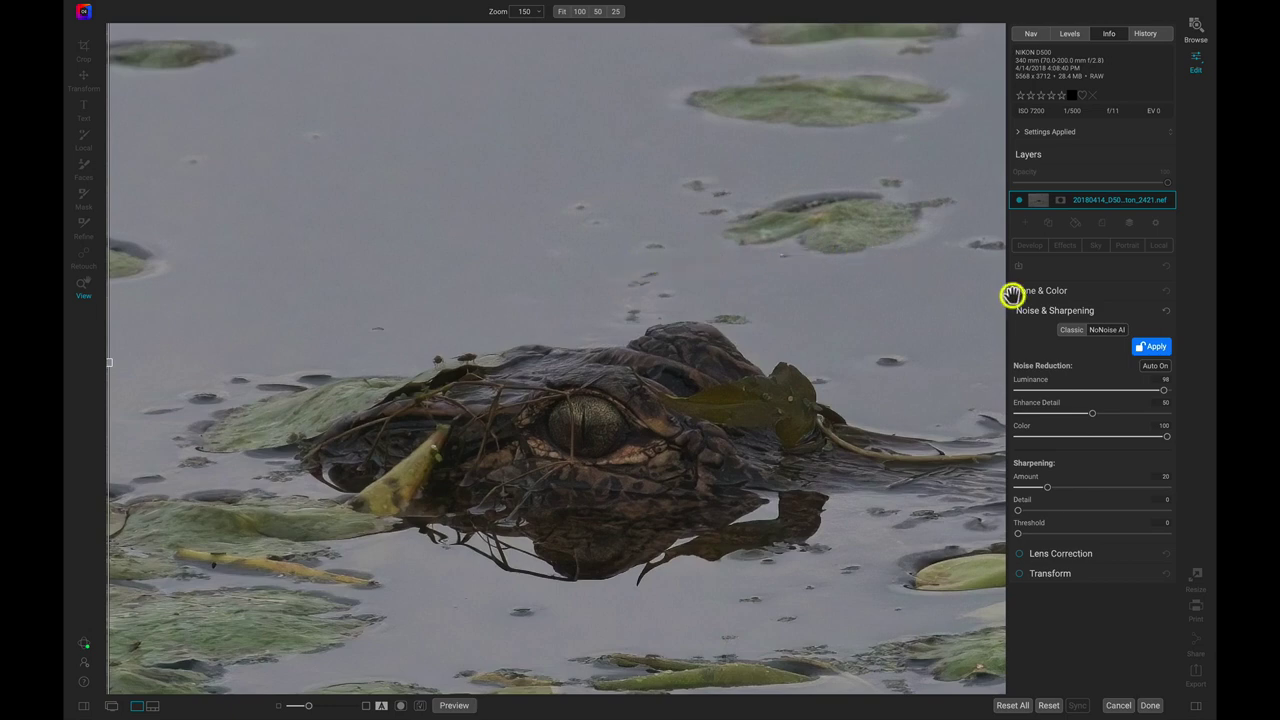
# Commit NoNoise AI, then sync only Noise & Sharpening to all selected filmstrip photos
pyautogui.click(1155, 348)
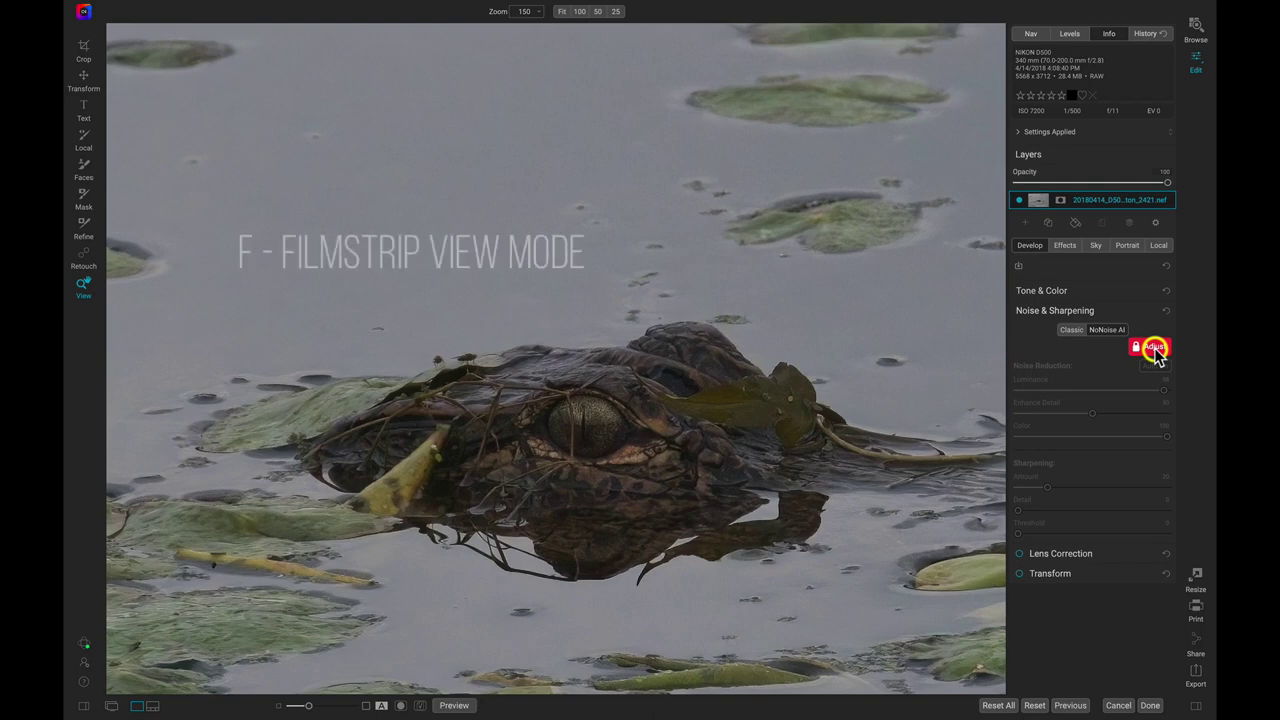
pyautogui.press('f')
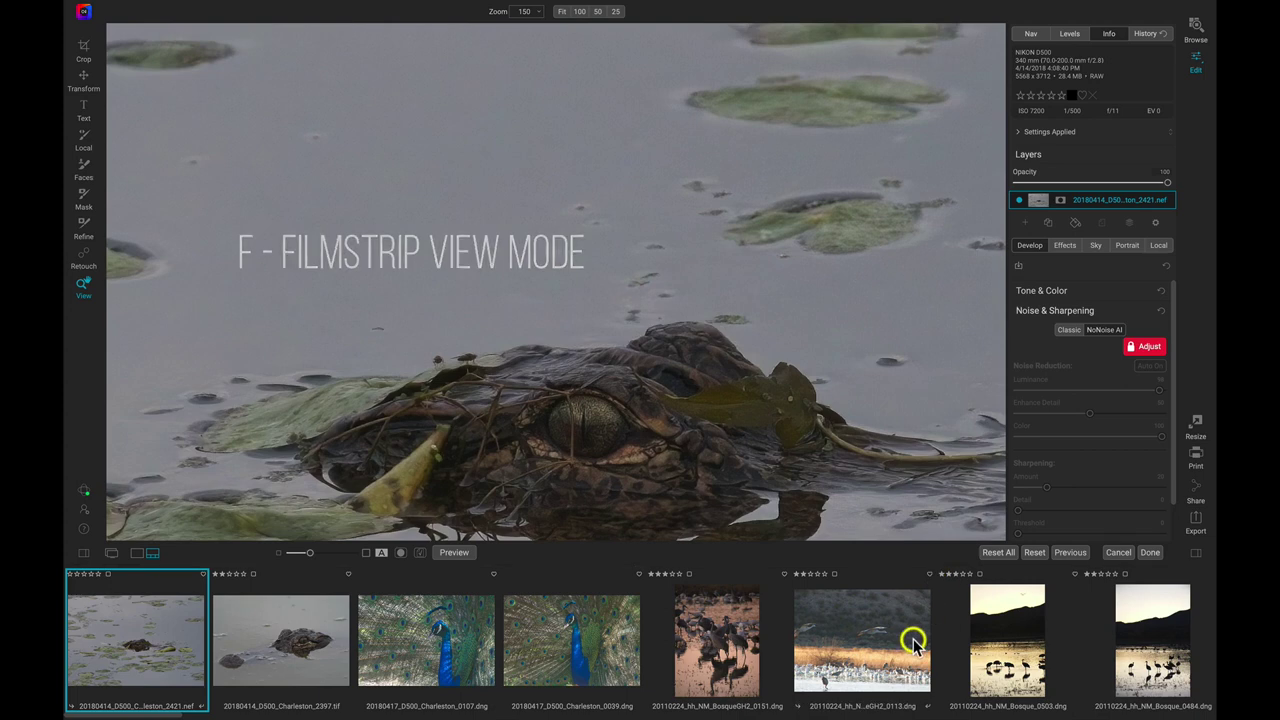
pyautogui.hotkey('ctrl', 'a')
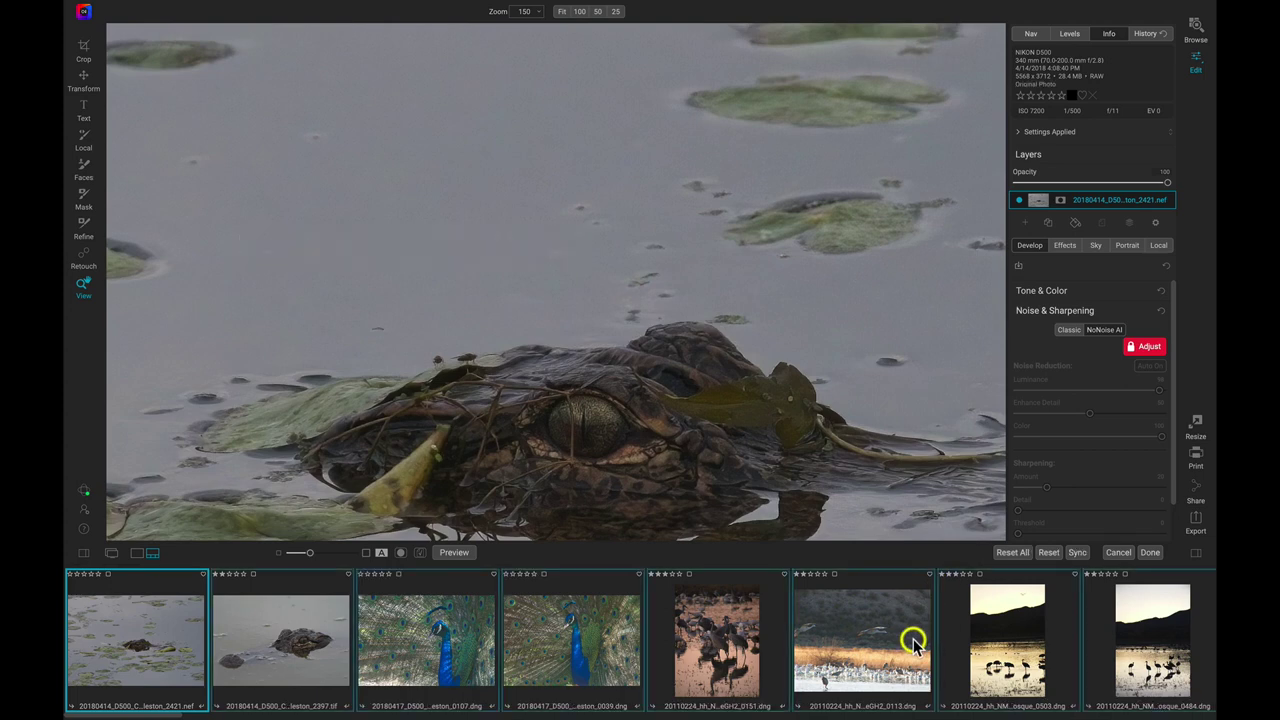
pyautogui.click(1080, 553)
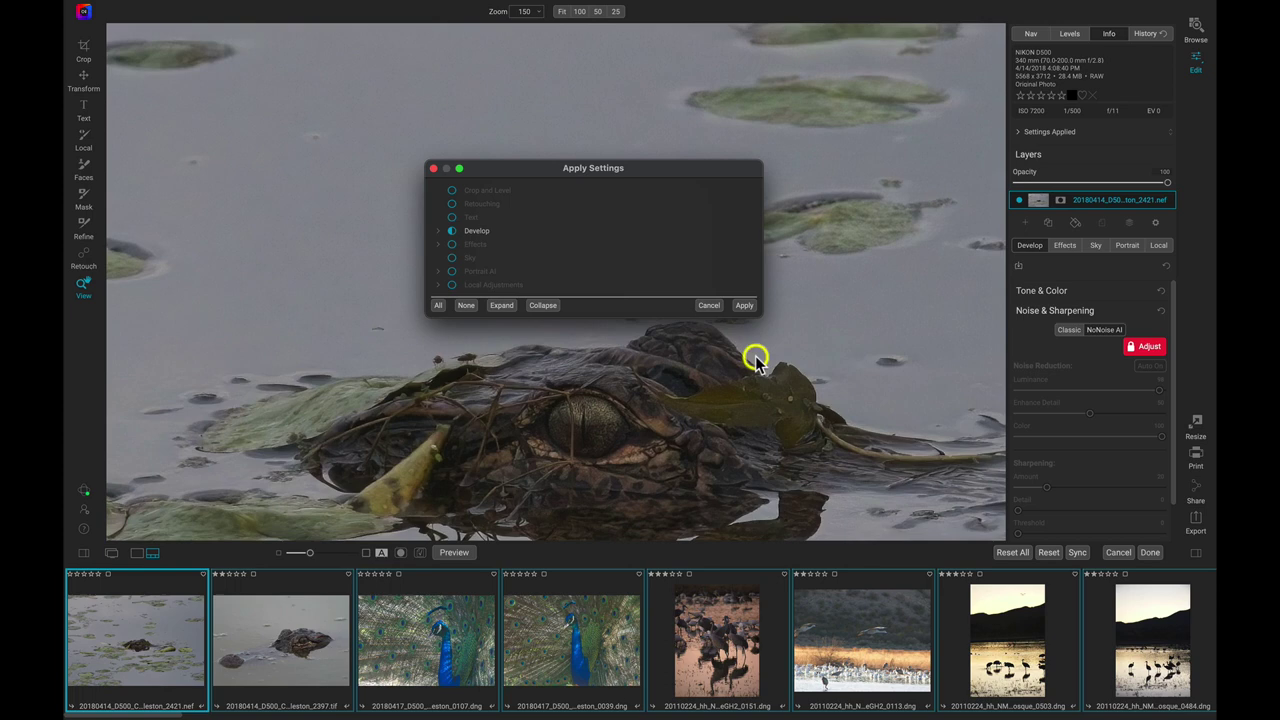
pyautogui.click(437, 230)
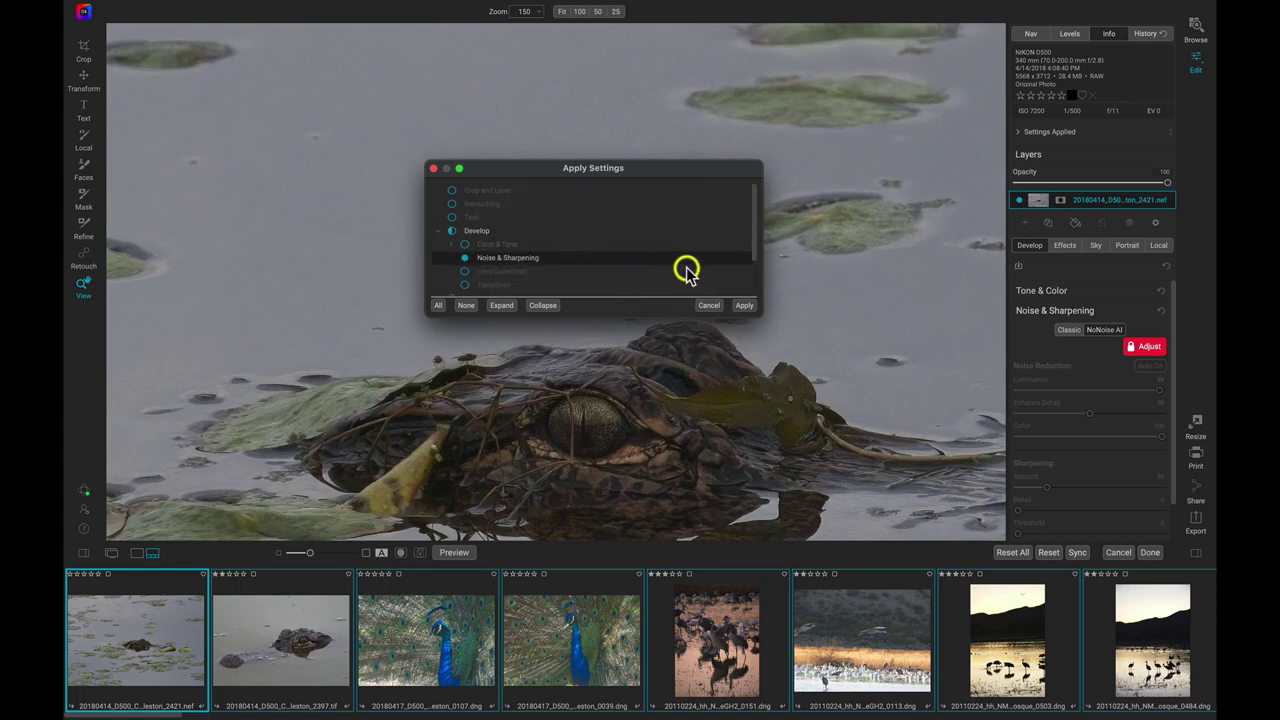
pyautogui.click(745, 305)
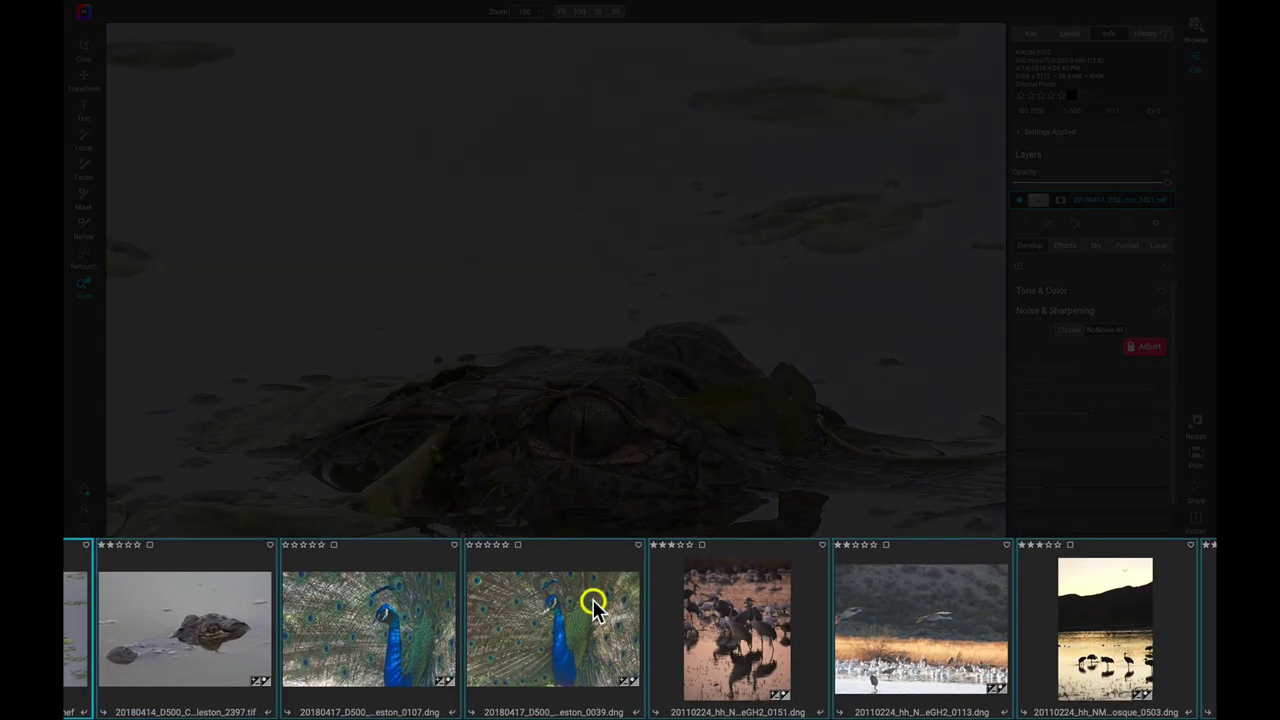
# Scroll the filmstrip and step to the next denoised photo
pyautogui.hscroll(5, 593, 603)
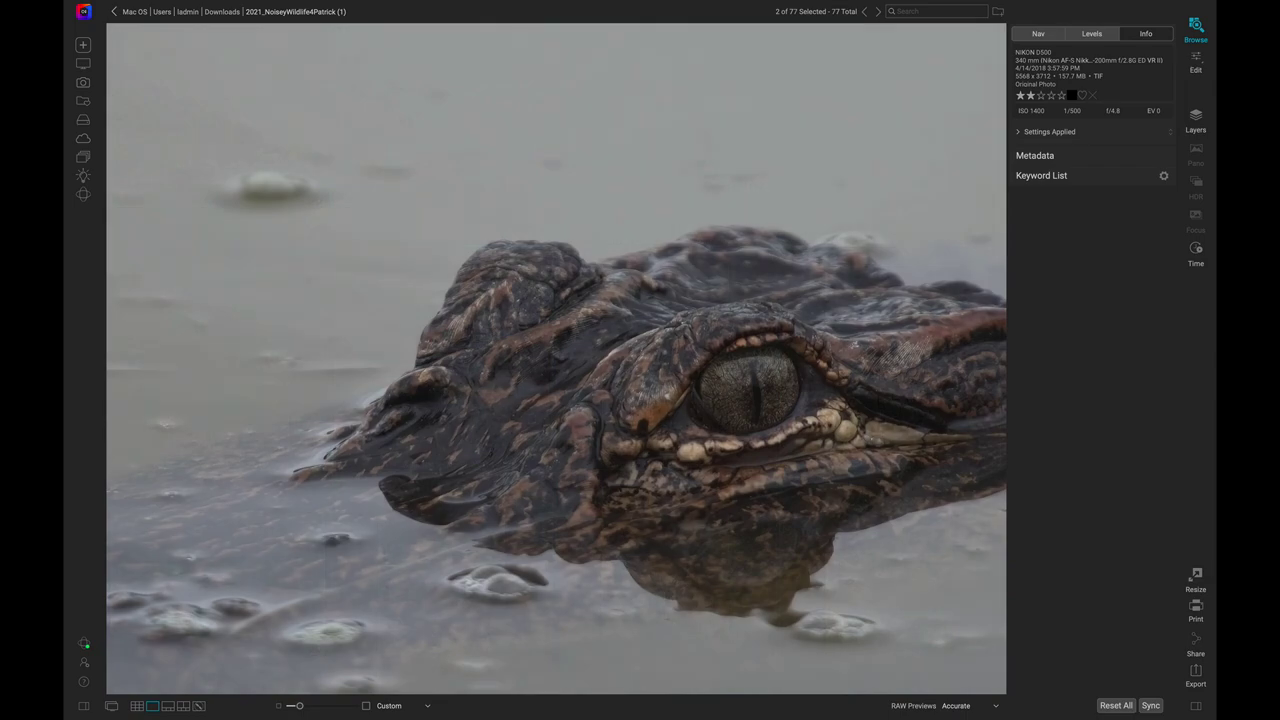
pyautogui.press('Right')
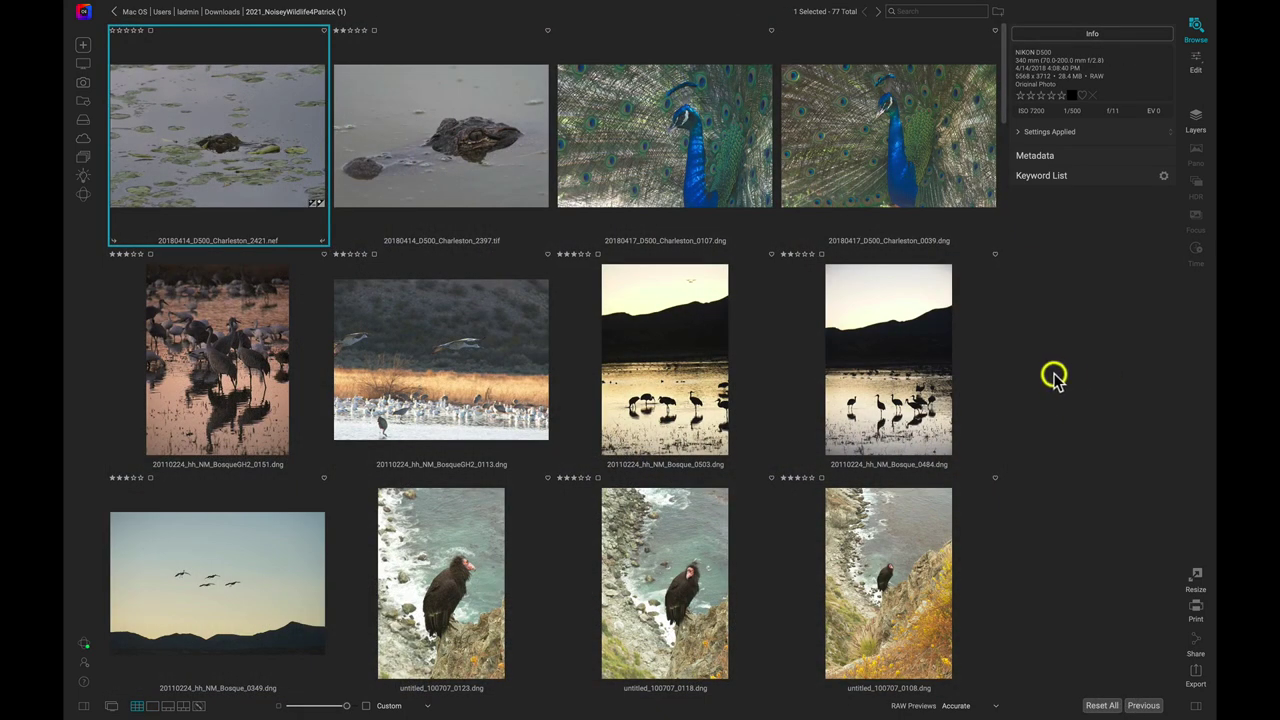
# Open the first alligator photo, select all 77 photos, and sync its noise settings to them
pyautogui.doubleClick(250, 178)
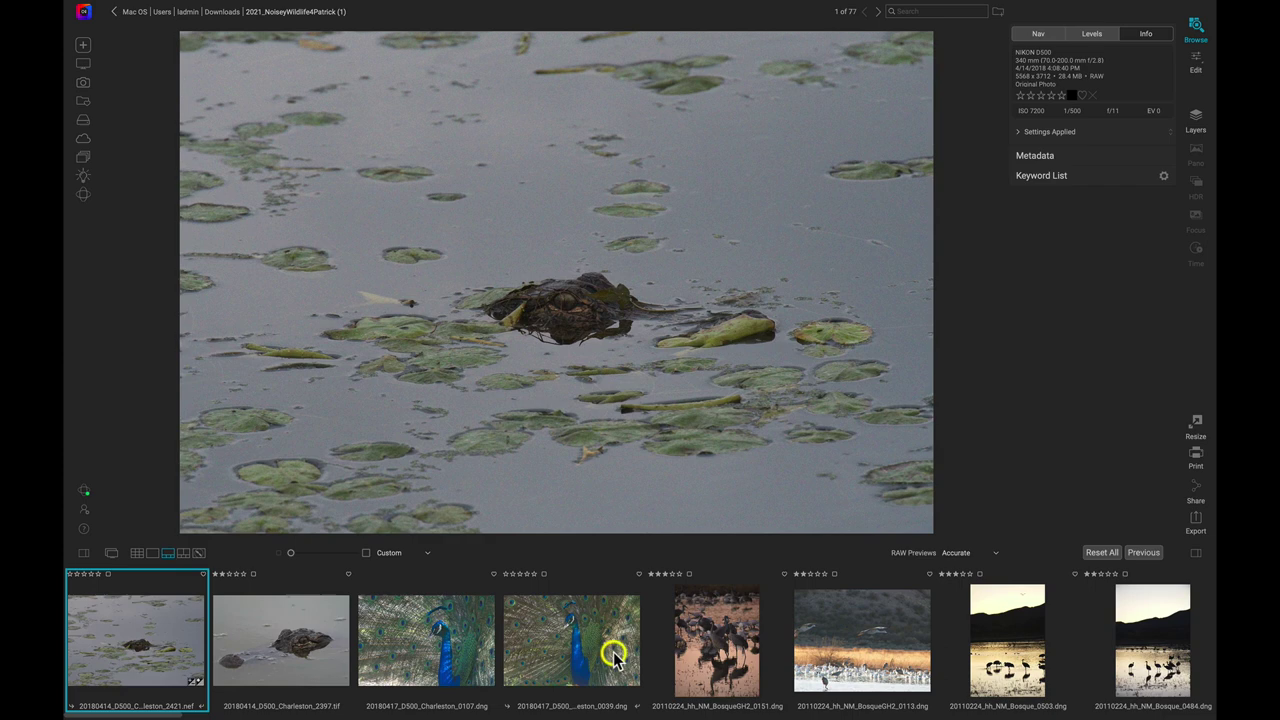
pyautogui.press('super+a')
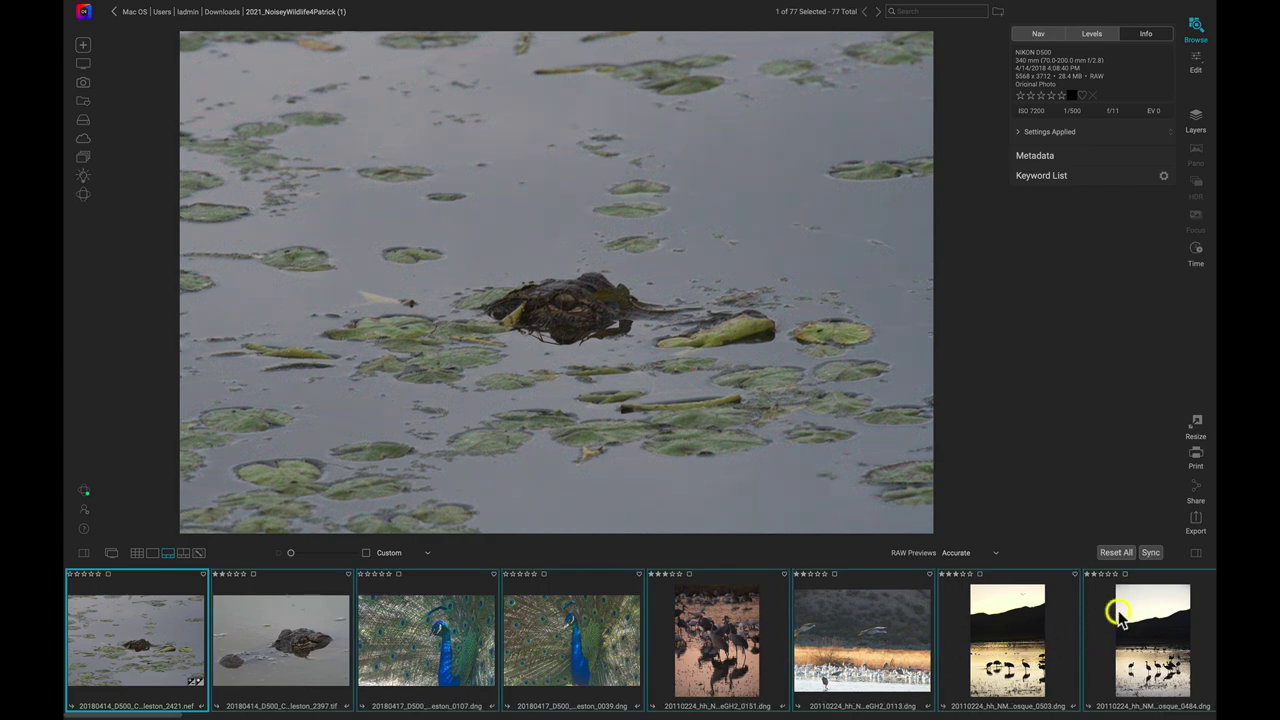
pyautogui.click(1150, 553)
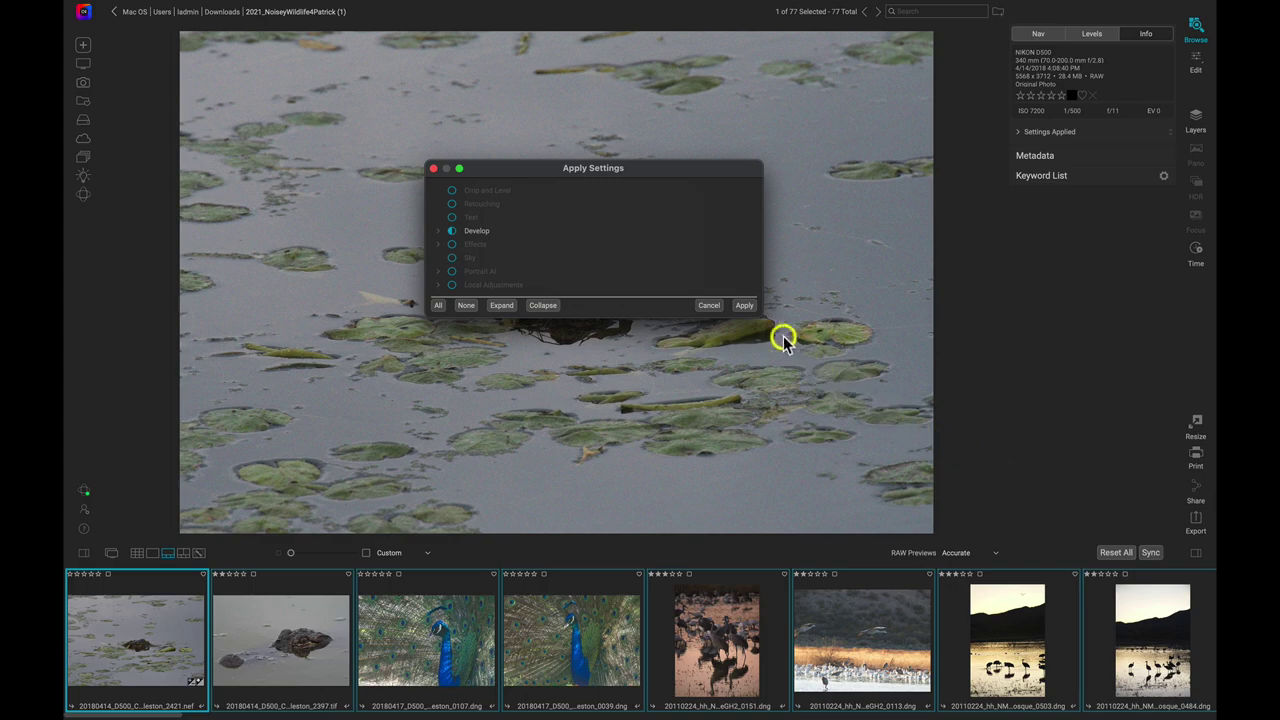
pyautogui.click(746, 306)
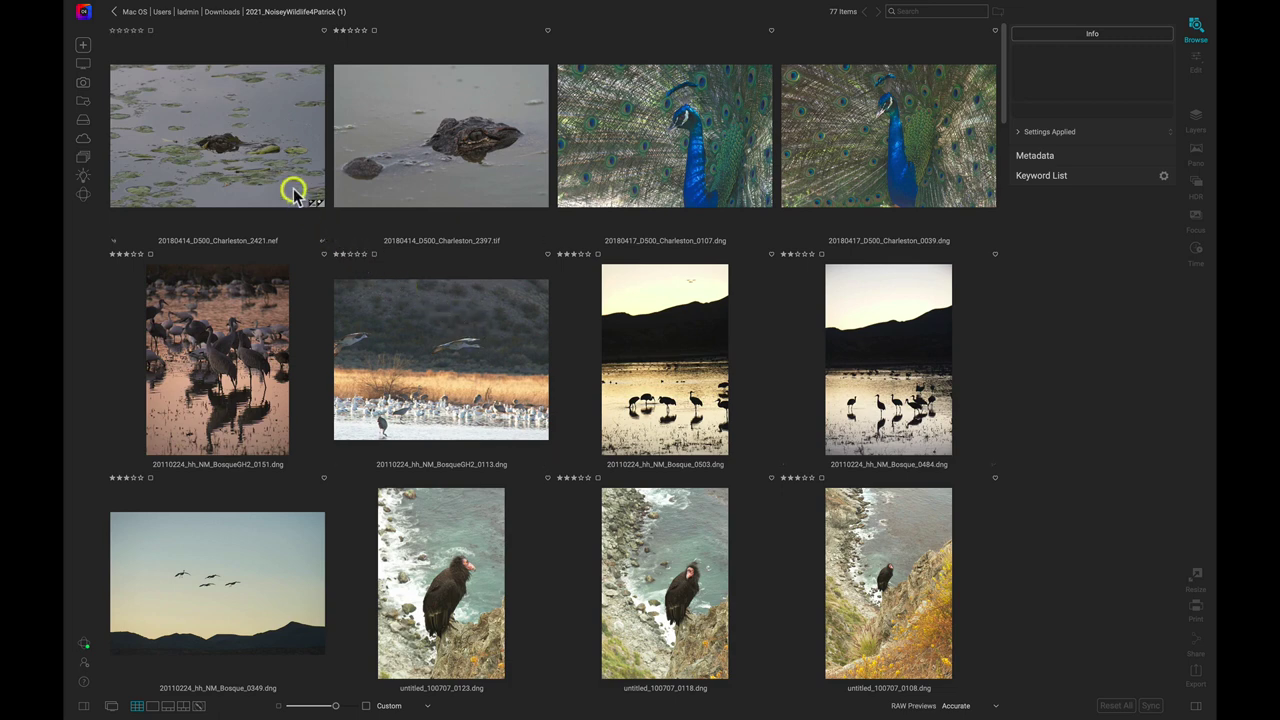
# From the first photo's settings, start a 'Noise Reduction' preset in a new 'Noise Reduction' category
pyautogui.click(277, 152)
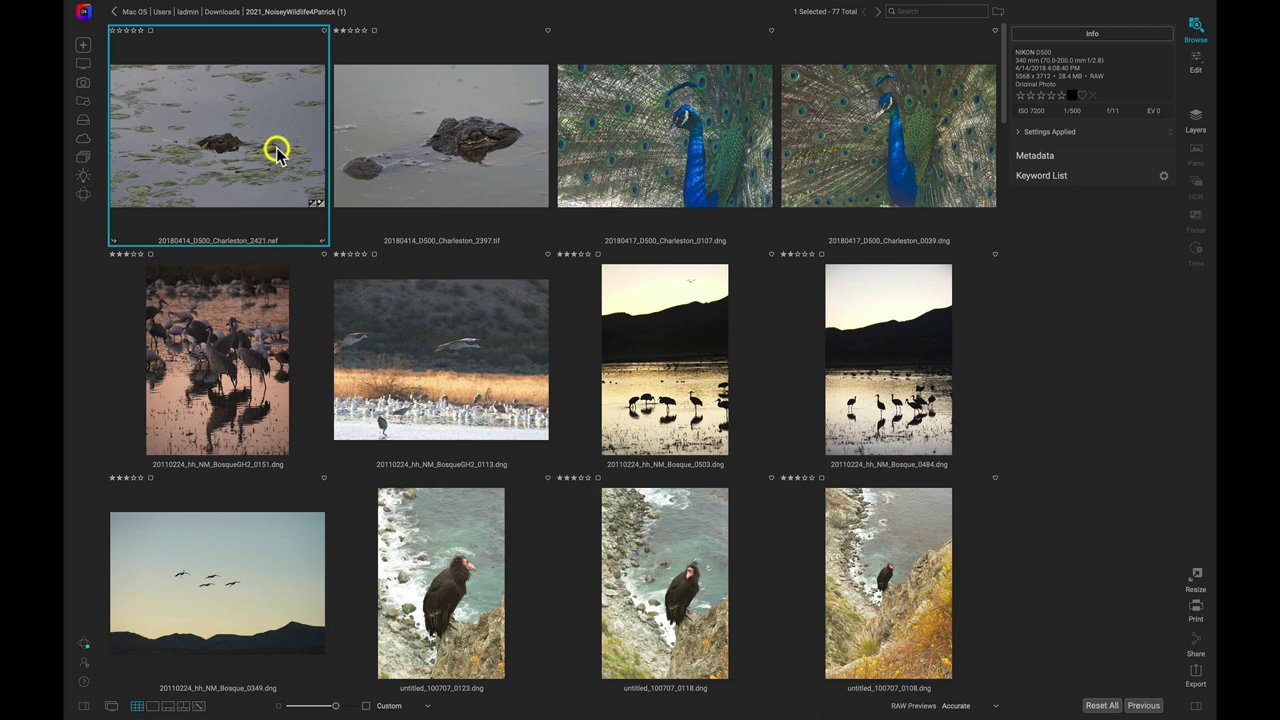
pyautogui.click(345, 7)
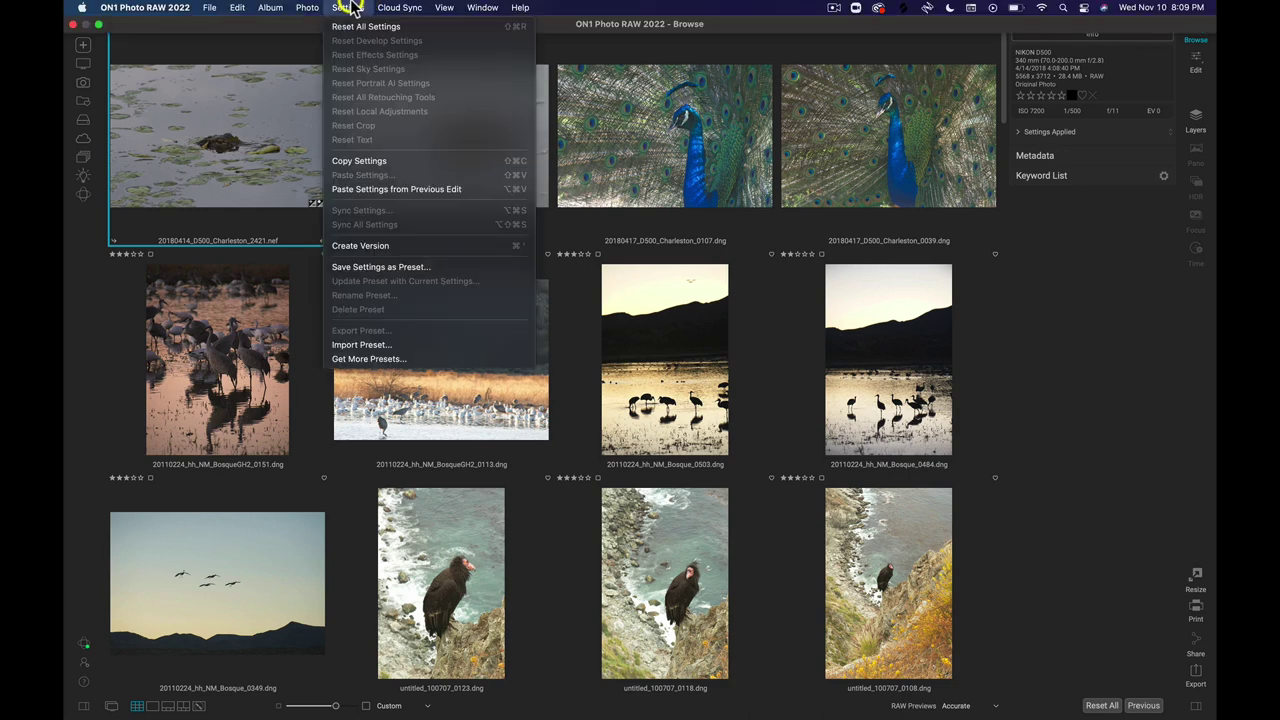
pyautogui.click(405, 266)
pyautogui.write('Noise Reduction')
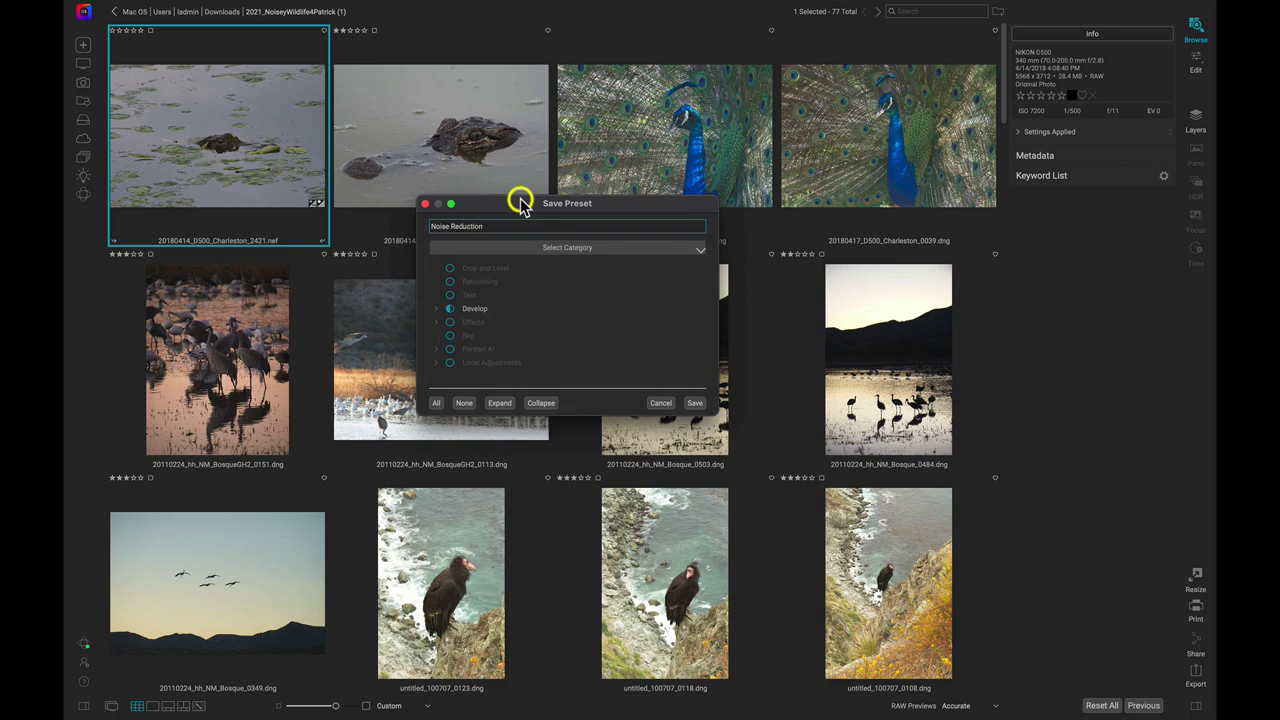
pyautogui.click(568, 246)
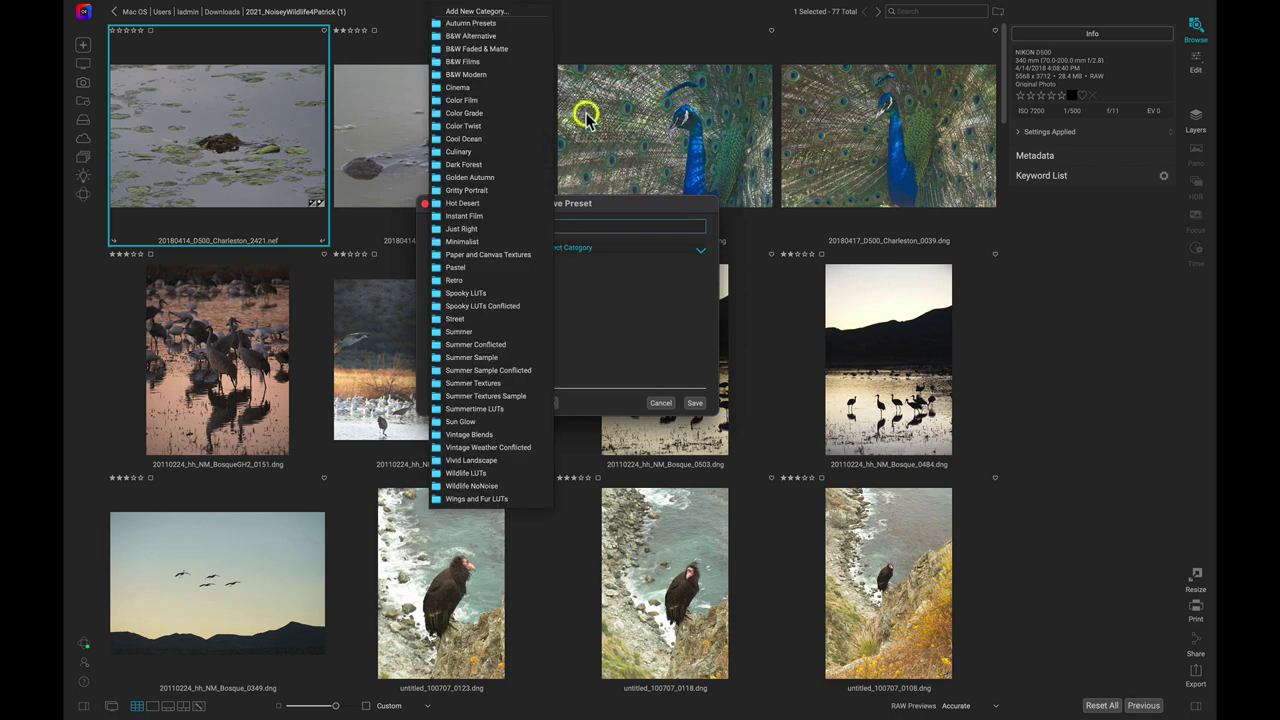
pyautogui.click(470, 11)
pyautogui.write('Noise Reduction')
pyautogui.click(659, 318)
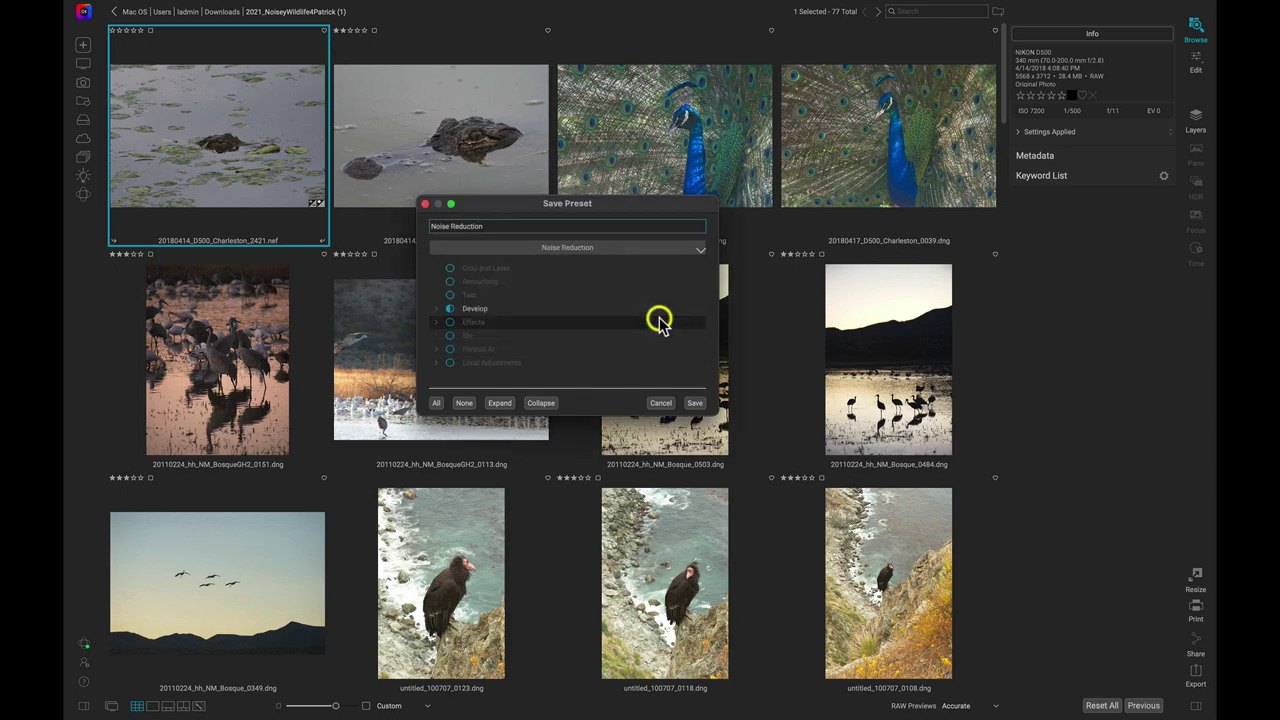
# Save the preset, open the Noise Reduction category in Presets, and select all 77 photos
pyautogui.click(694, 402)
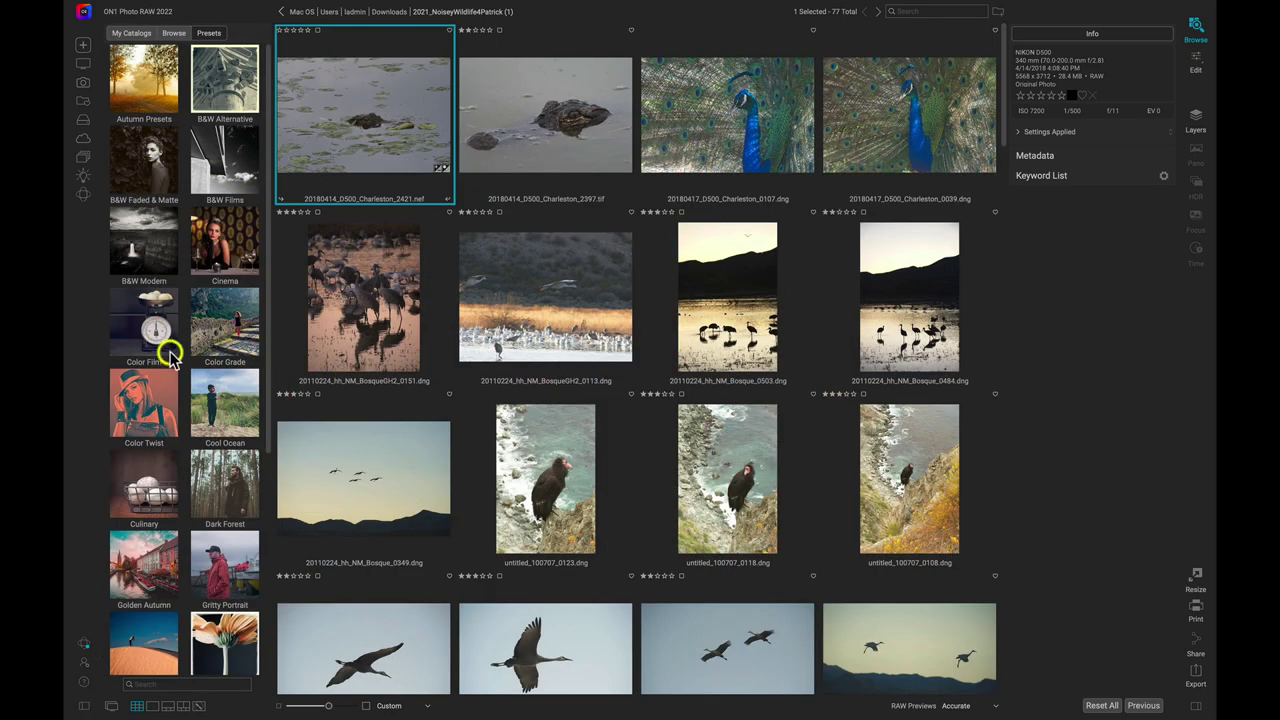
pyautogui.scroll(-5, 168, 350)
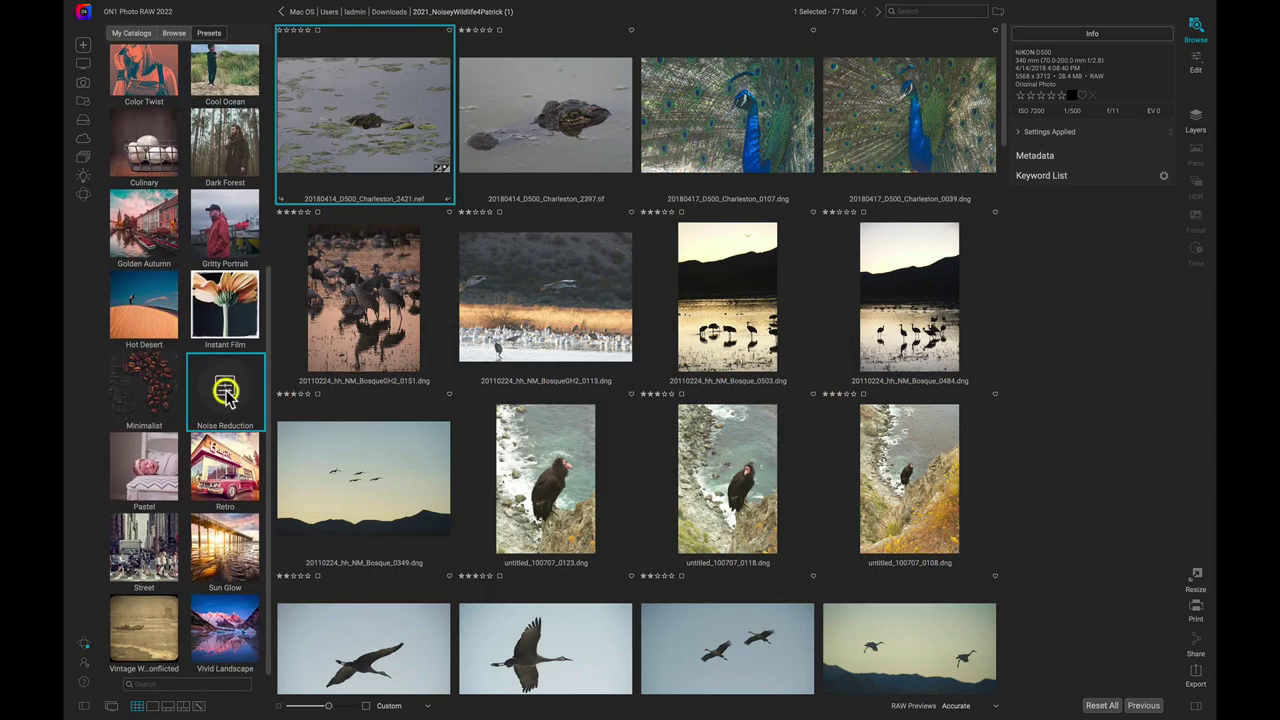
pyautogui.click(225, 393)
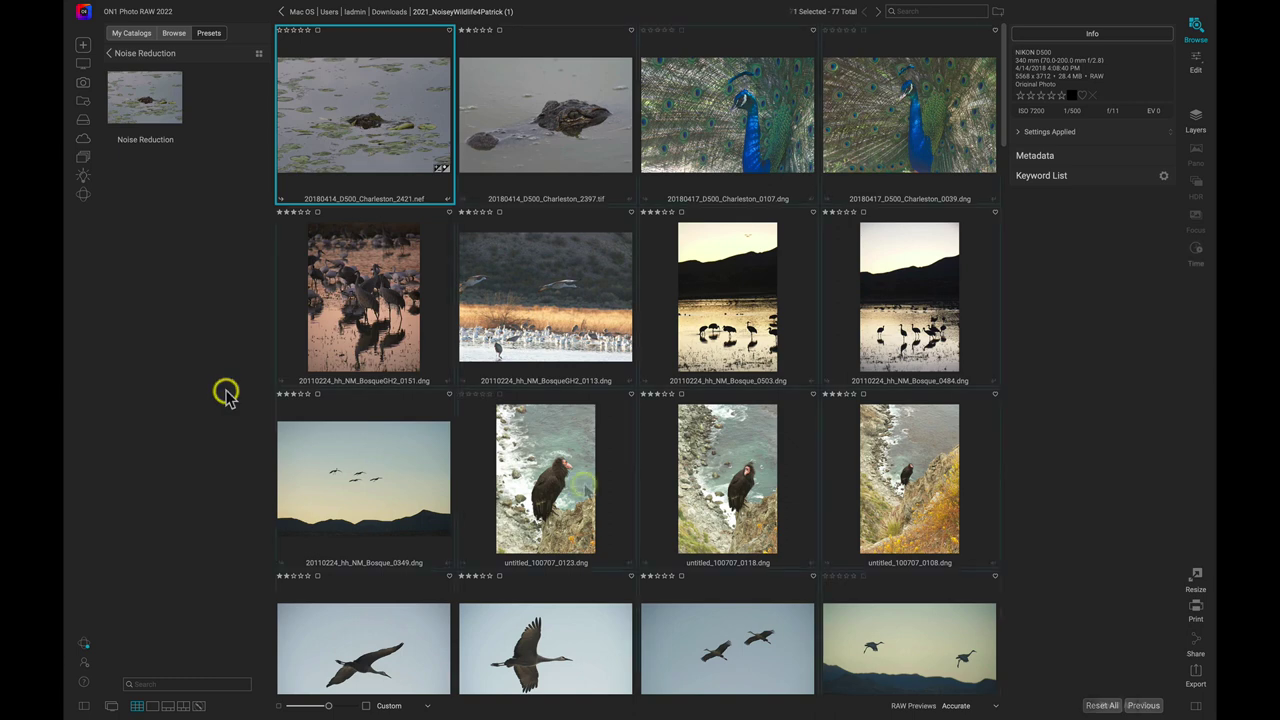
pyautogui.press('super+a')
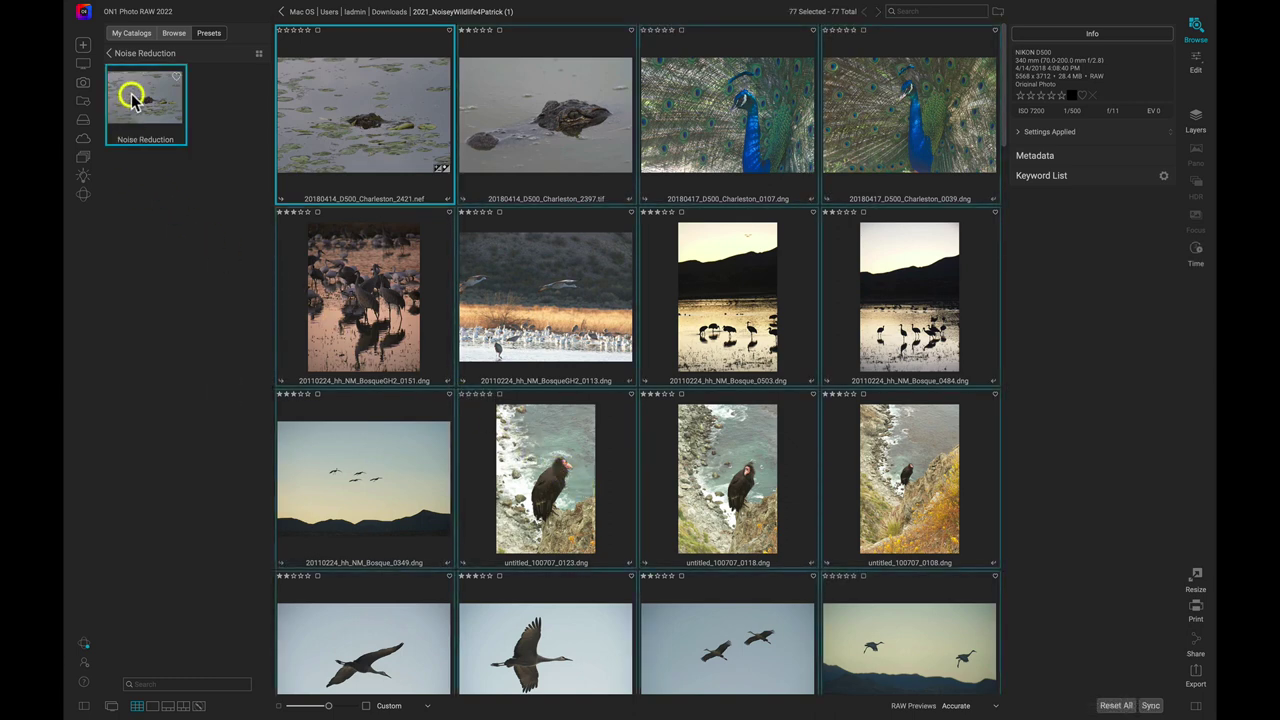